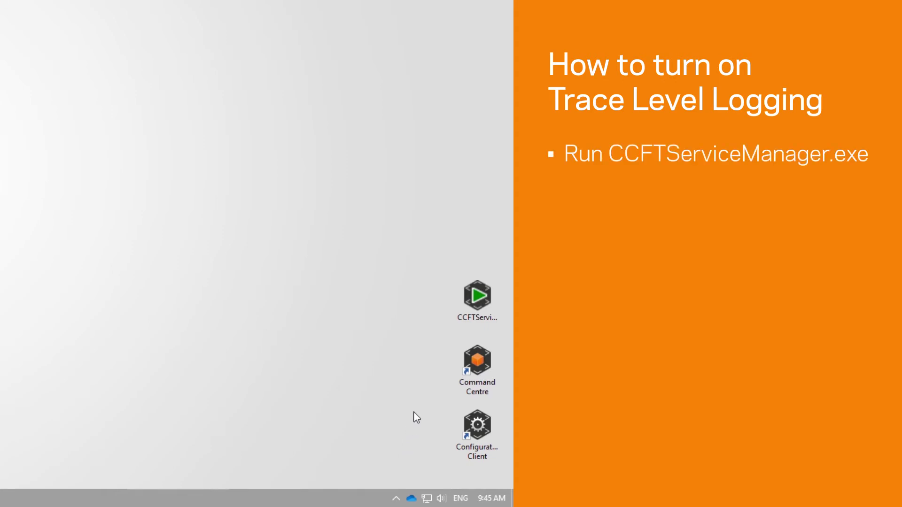
Enable Diagnostic > Trace logging from the CCFT Service Manager tray icon
click(484, 291)
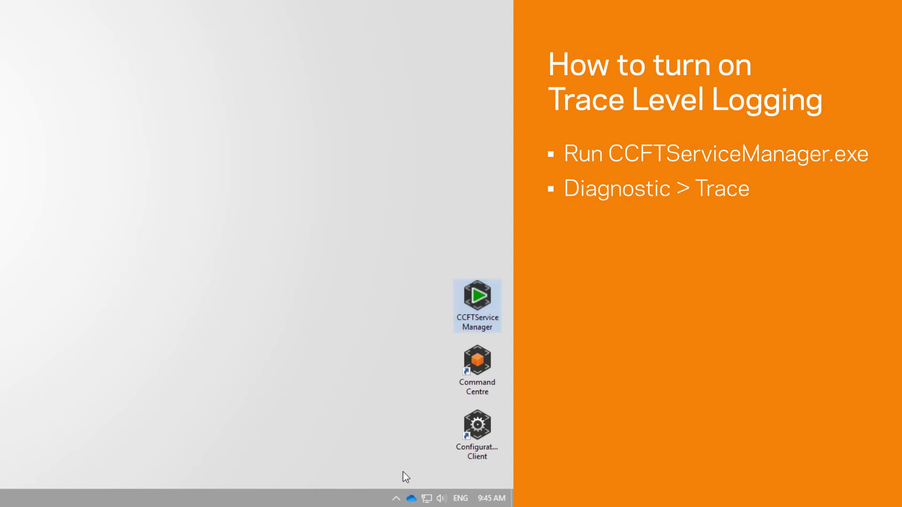
click(396, 498)
right_click(360, 430)
mouse_move(392, 379)
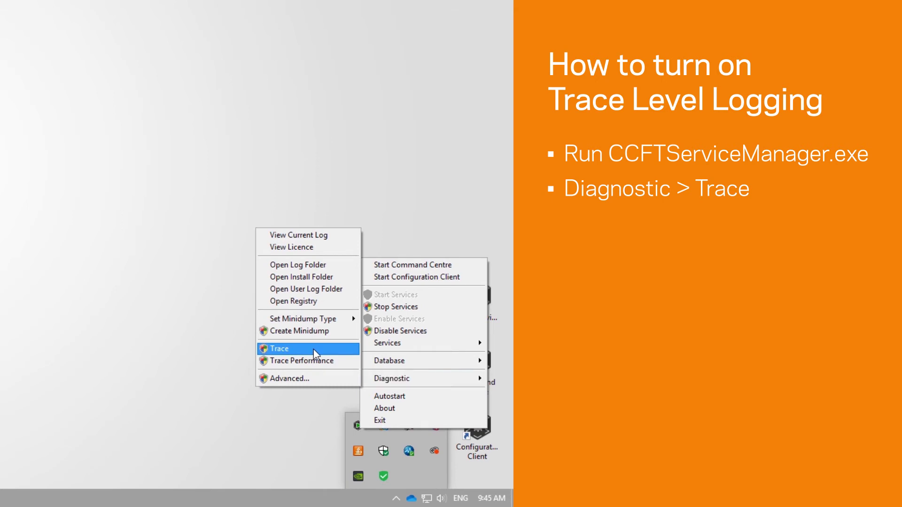
click(314, 348)
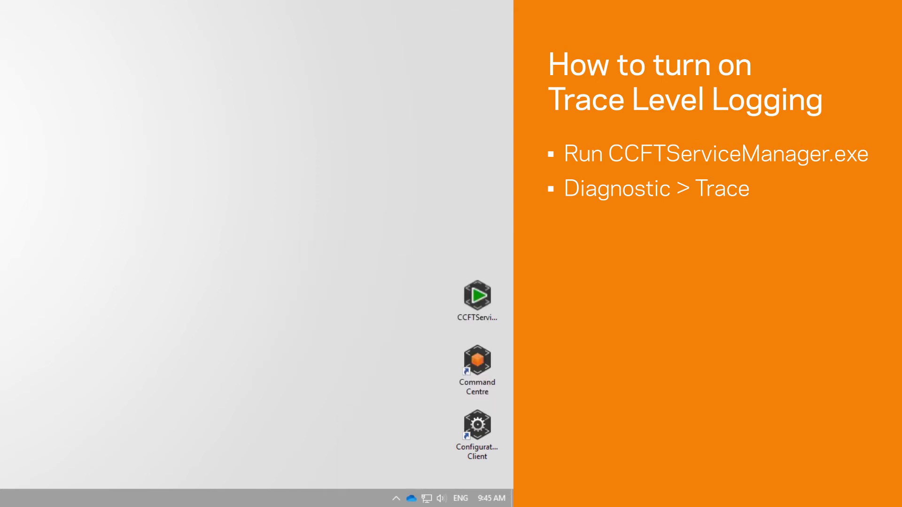
Confirm Trace logging is on and open the Command_centre log file
click(397, 499)
right_click(358, 425)
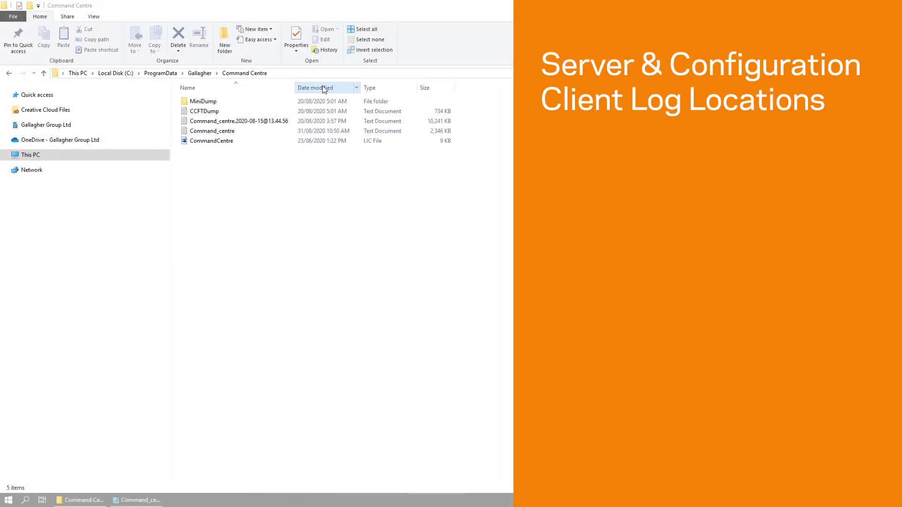
click(310, 74)
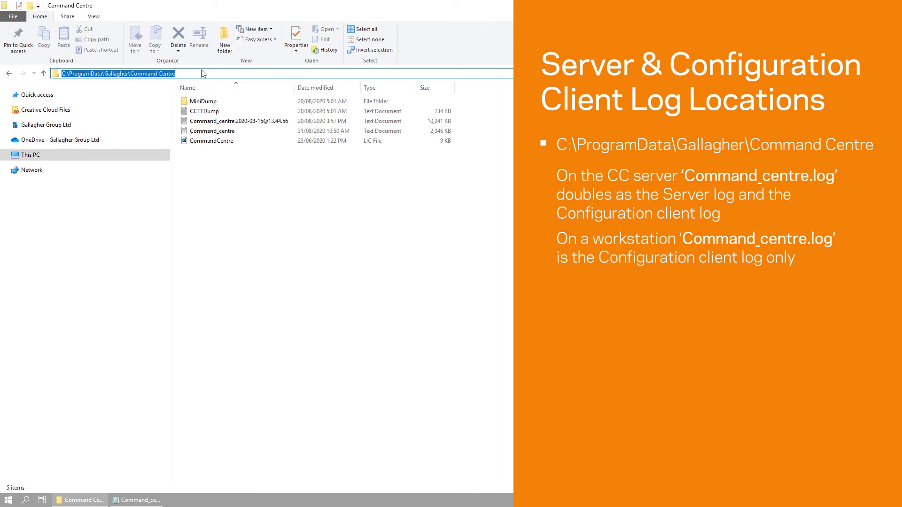
click(212, 132)
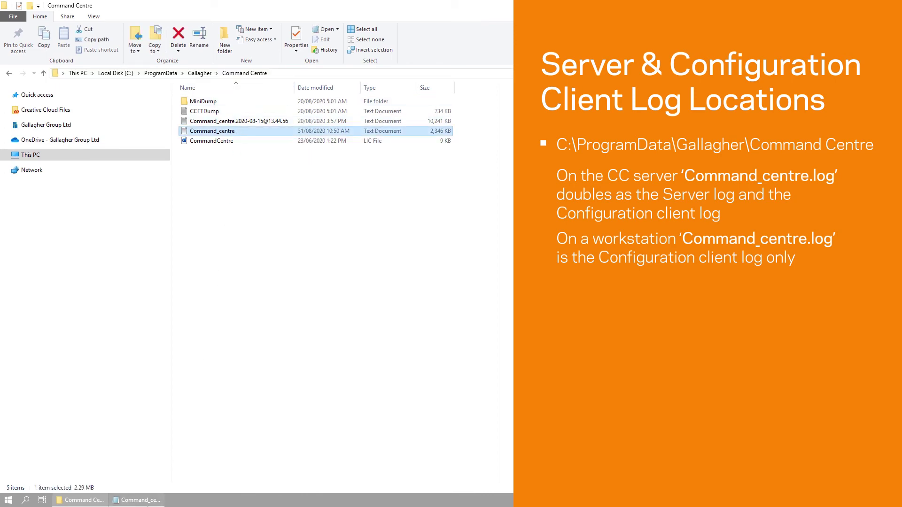
click(141, 500)
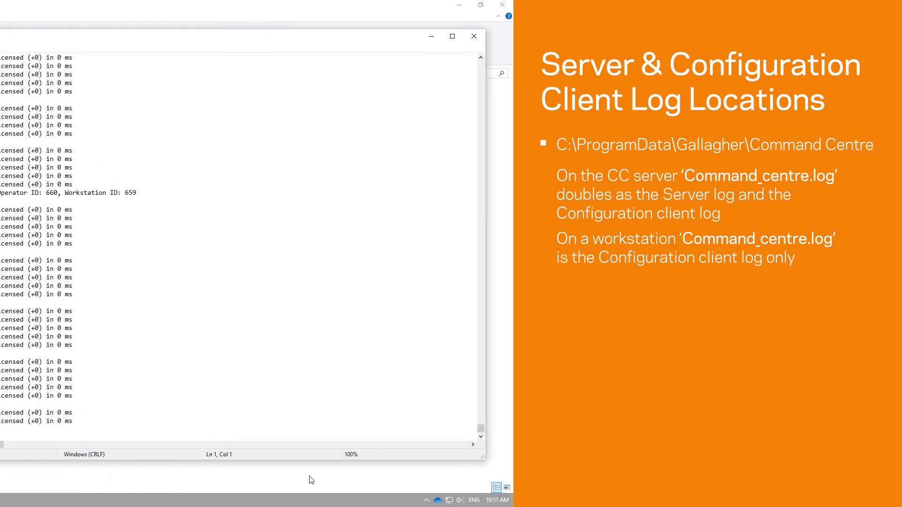
Reopen the C:\ProgramData\Gallagher\Command Centre log folder via Diagnostic > Open Log Folder
click(429, 502)
right_click(398, 448)
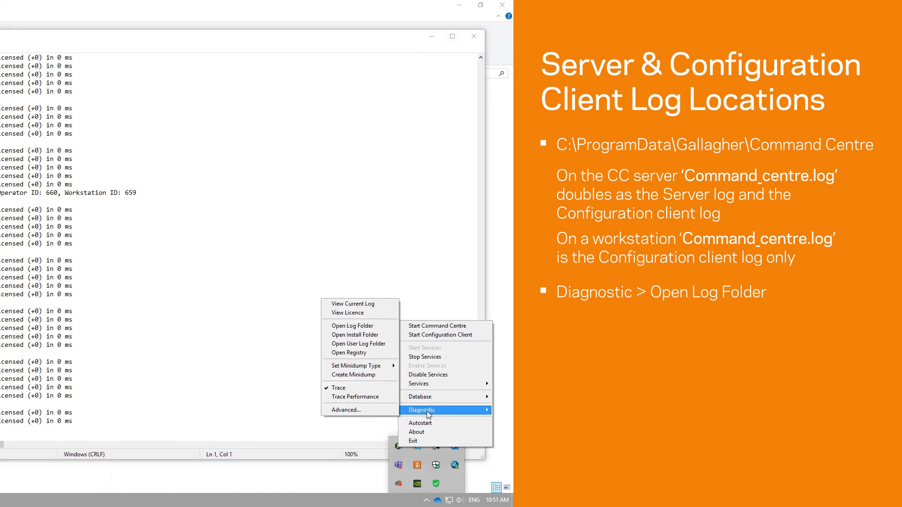
mouse_move(445, 409)
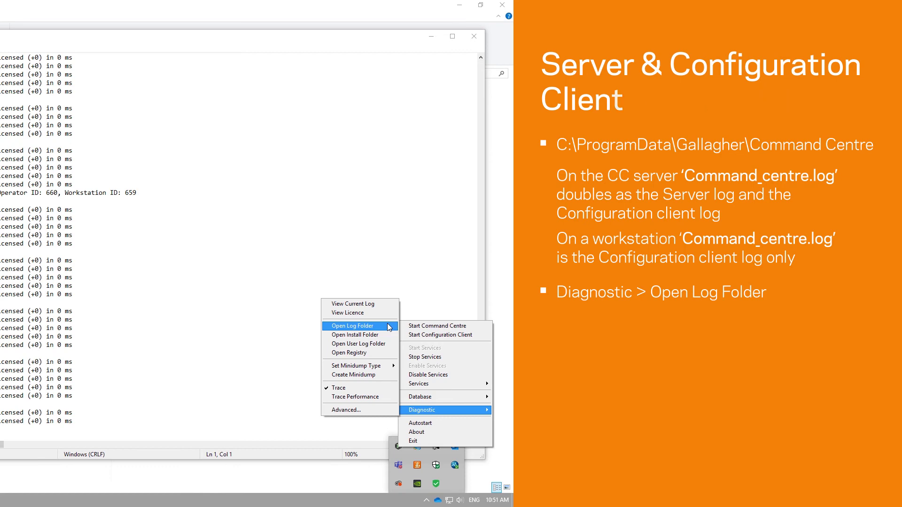
click(386, 326)
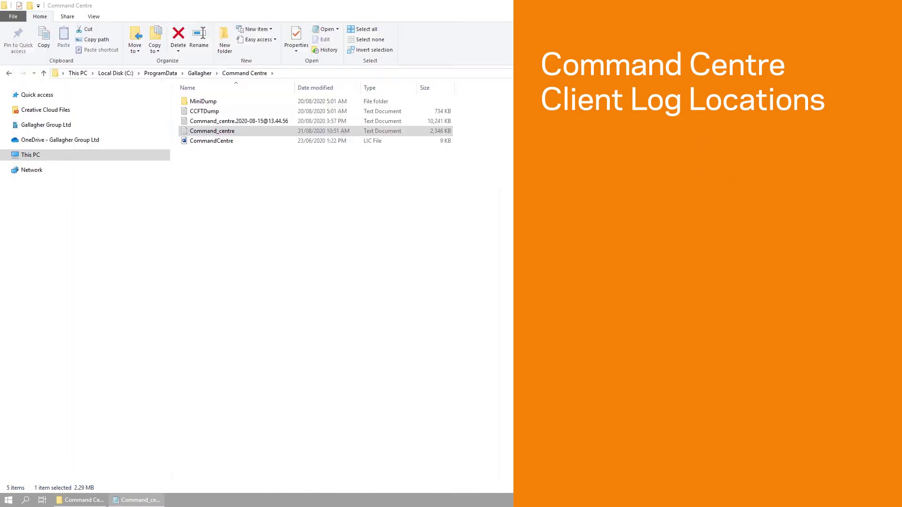
Open the CommandCentreClient log from %localappdata%\Gallagher\Command Centre, then show Service Manager's tray menu
click(449, 75)
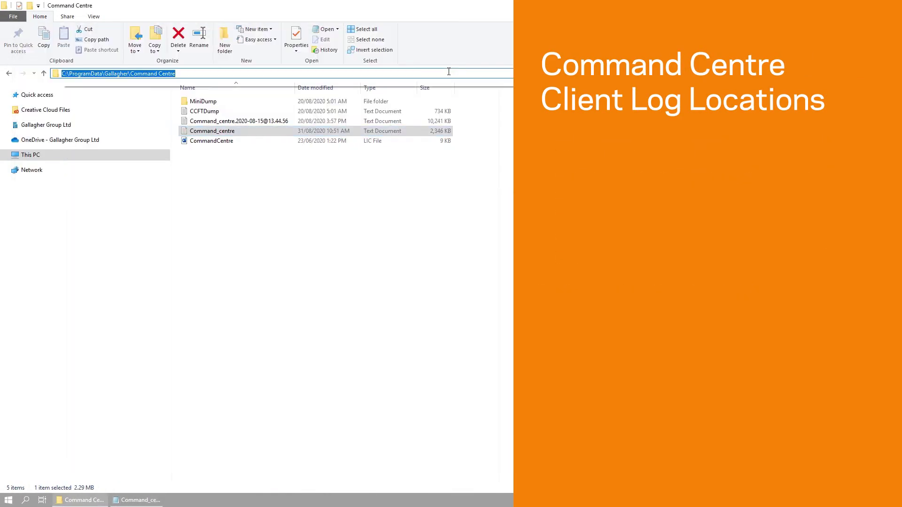
text(%localappdata%\Gallagher\Command Centre)
key(Return)
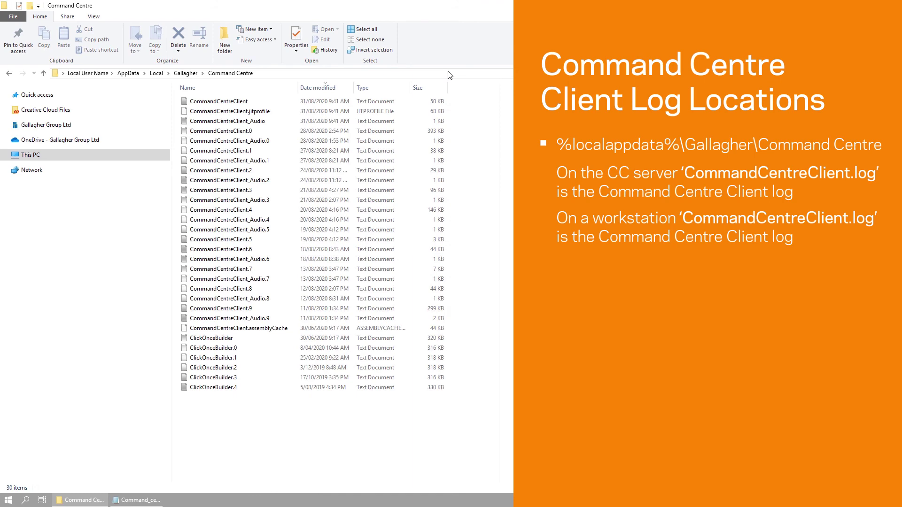
double_click(219, 102)
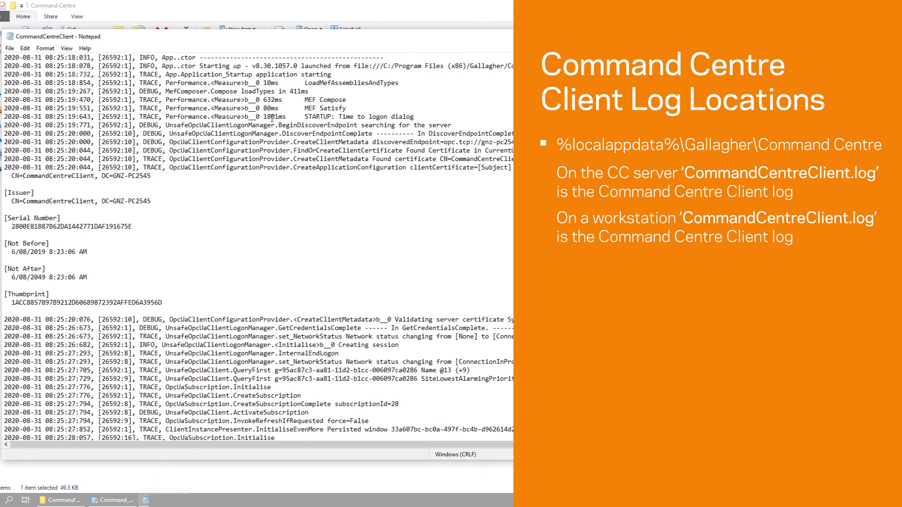
click(431, 499)
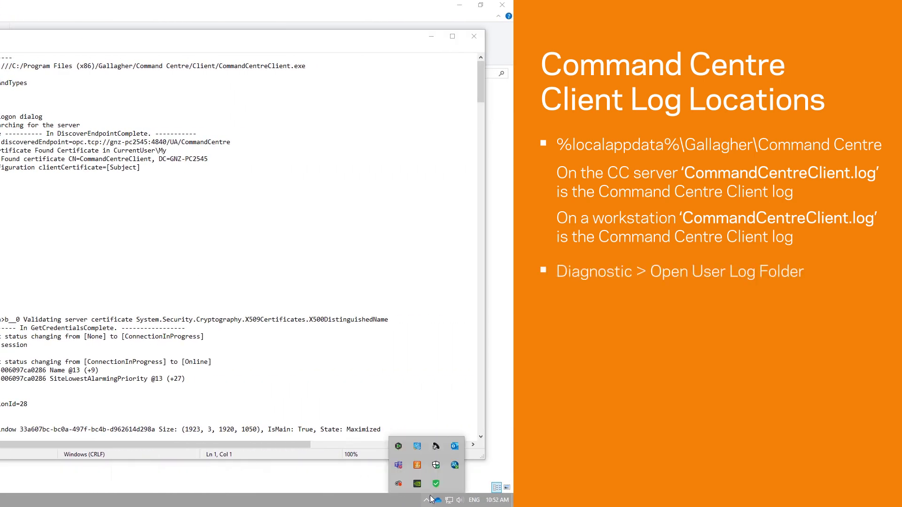
right_click(399, 446)
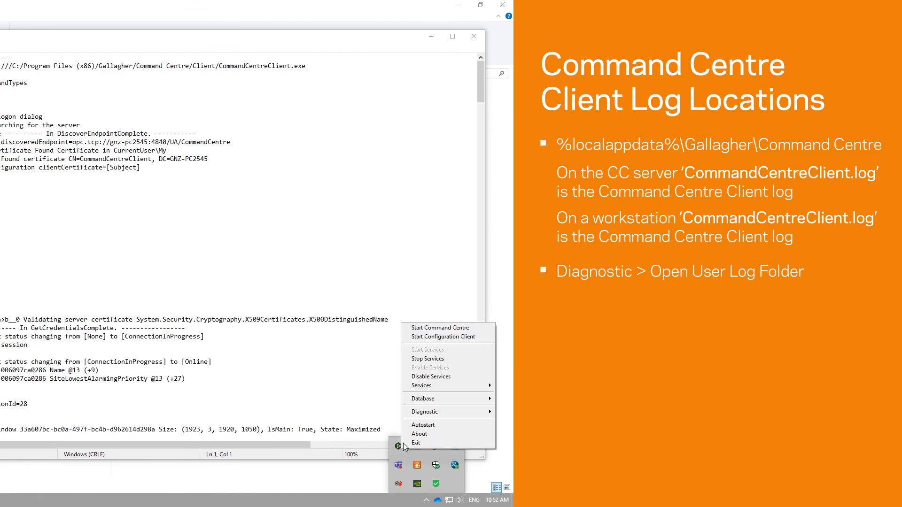